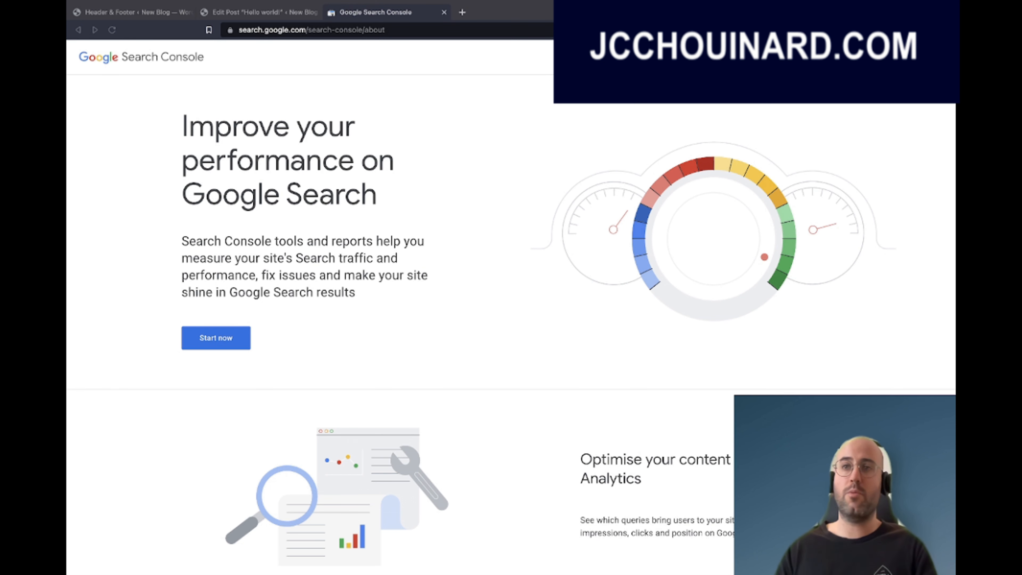
Open the Search Console Overview dashboard and show the account's list of properties.
click(234, 340)
click(235, 341)
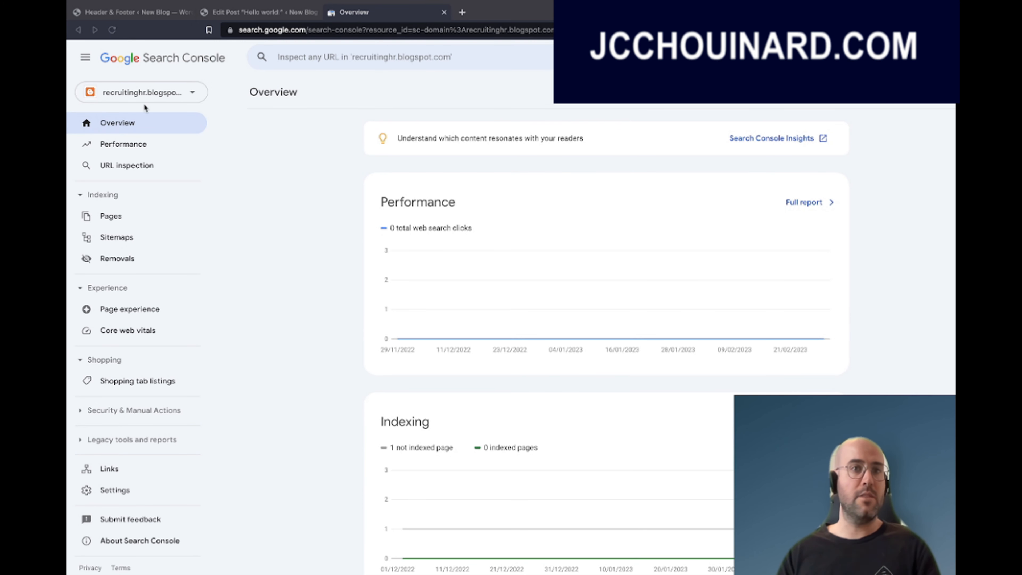
click(186, 98)
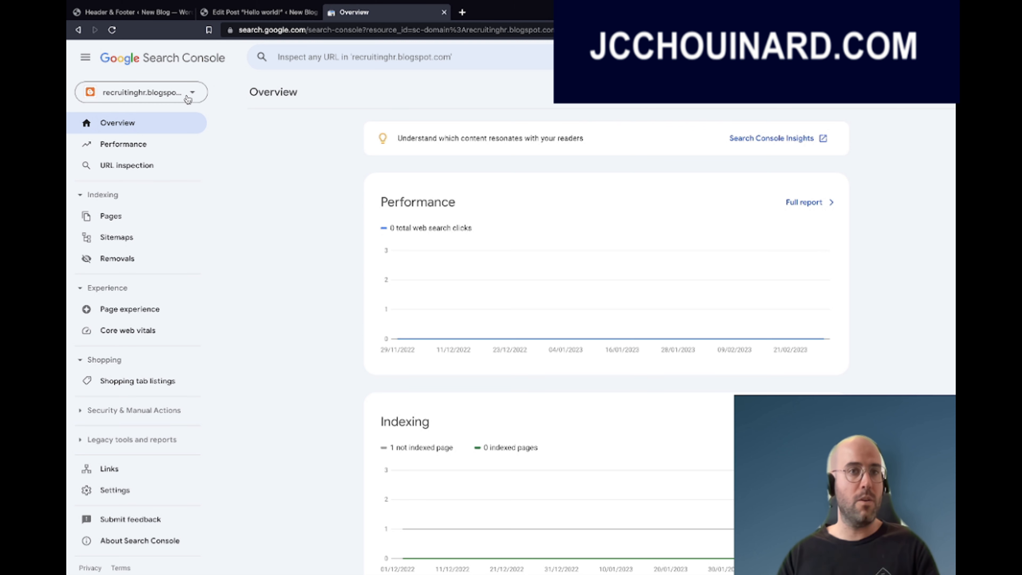
click(188, 98)
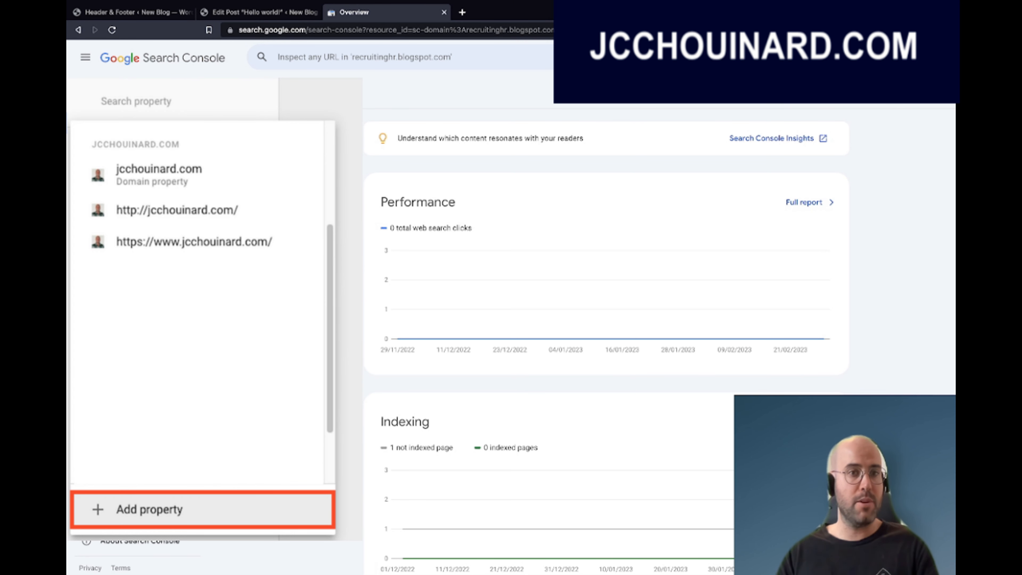
click(149, 509)
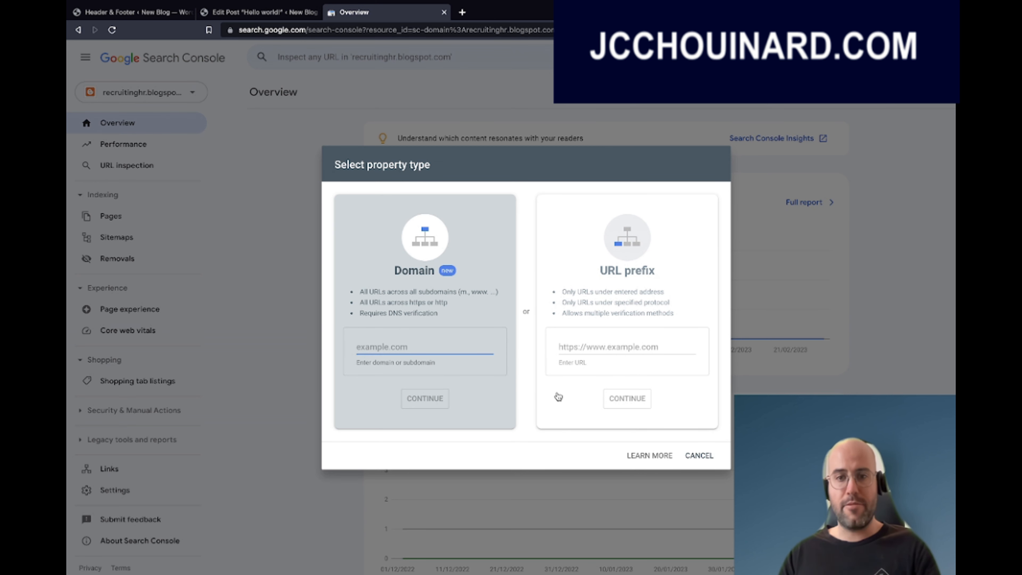
click(694, 456)
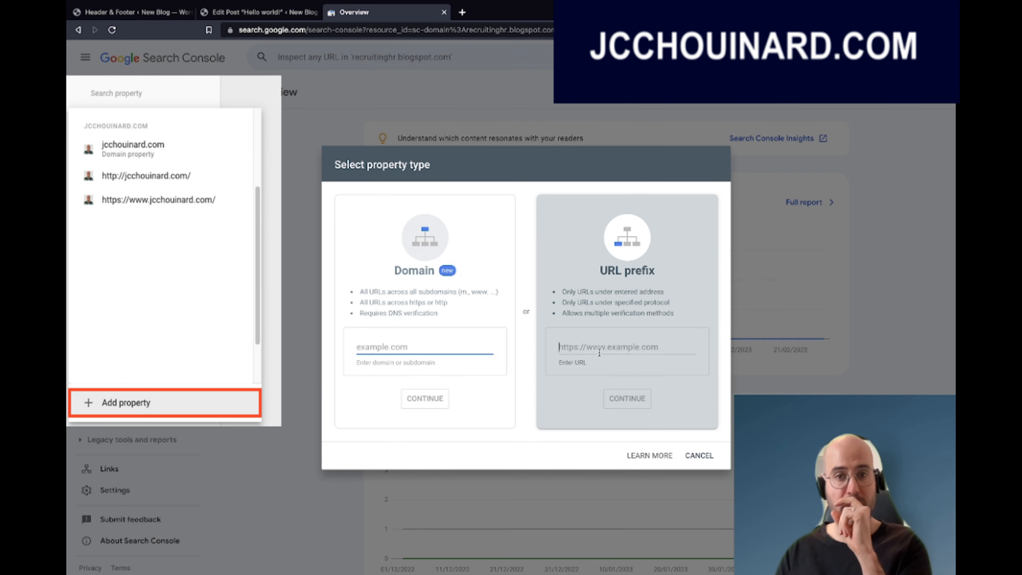
click(599, 353)
text(http)
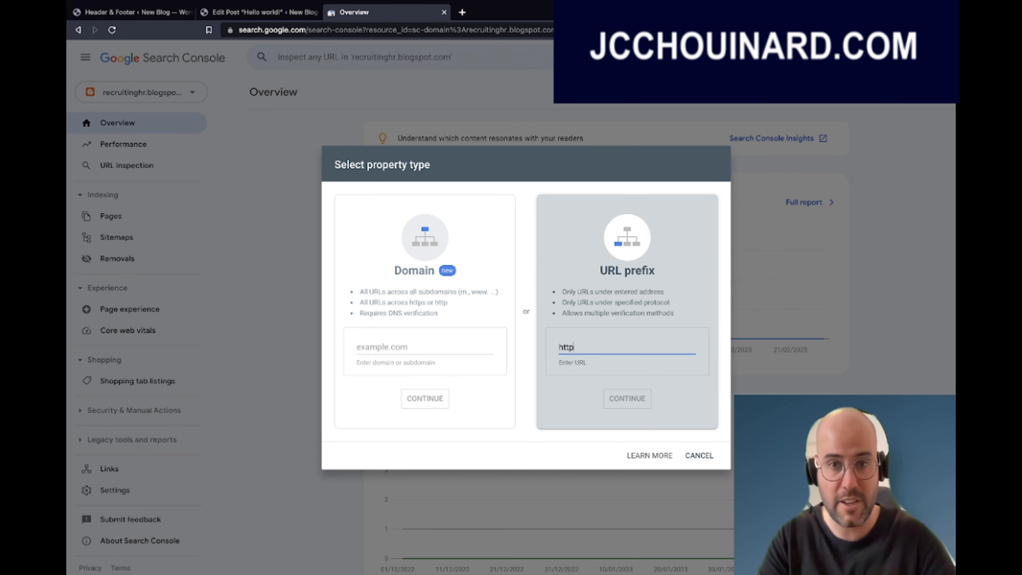
text(s://www)
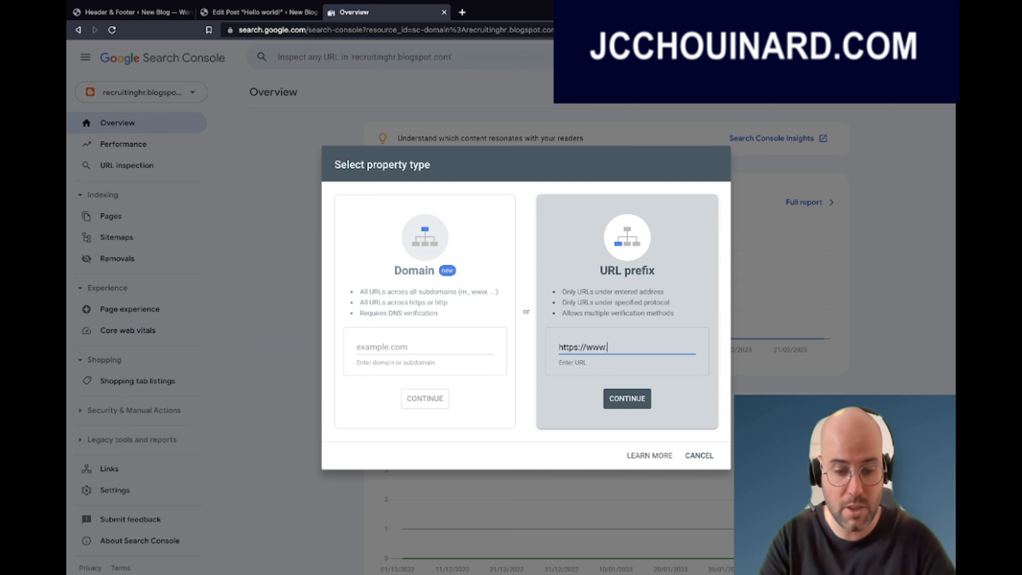
text(.jcchouinard.oc)
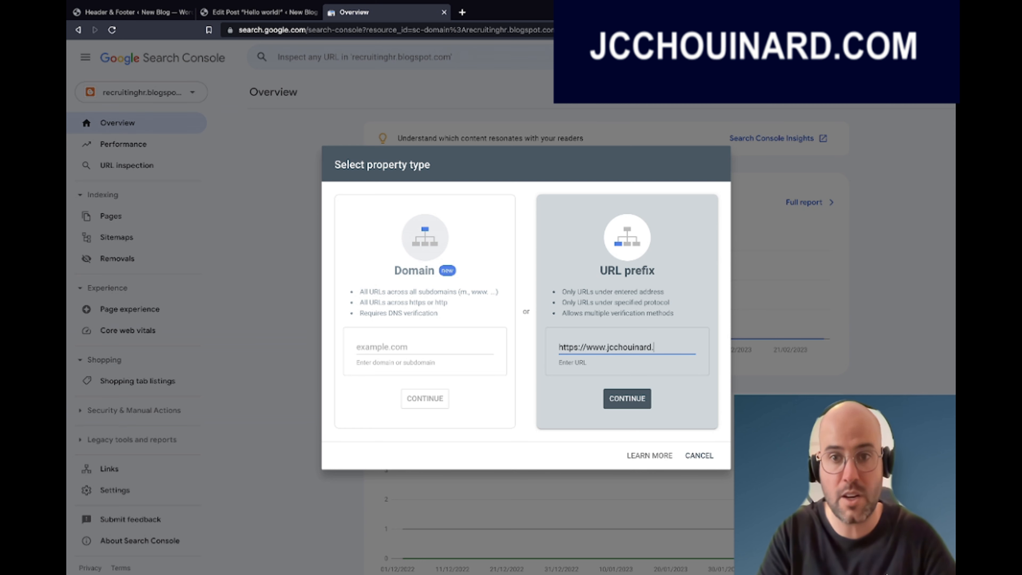
key(BackSpace)
key(BackSpace)
text(com)
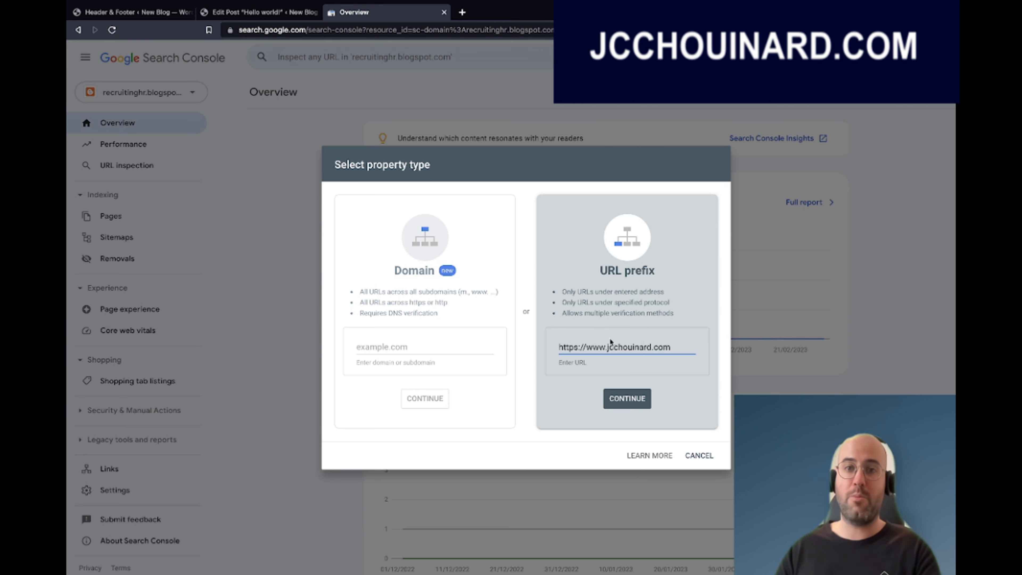
drag(606, 346, 588, 345)
text(mweb)
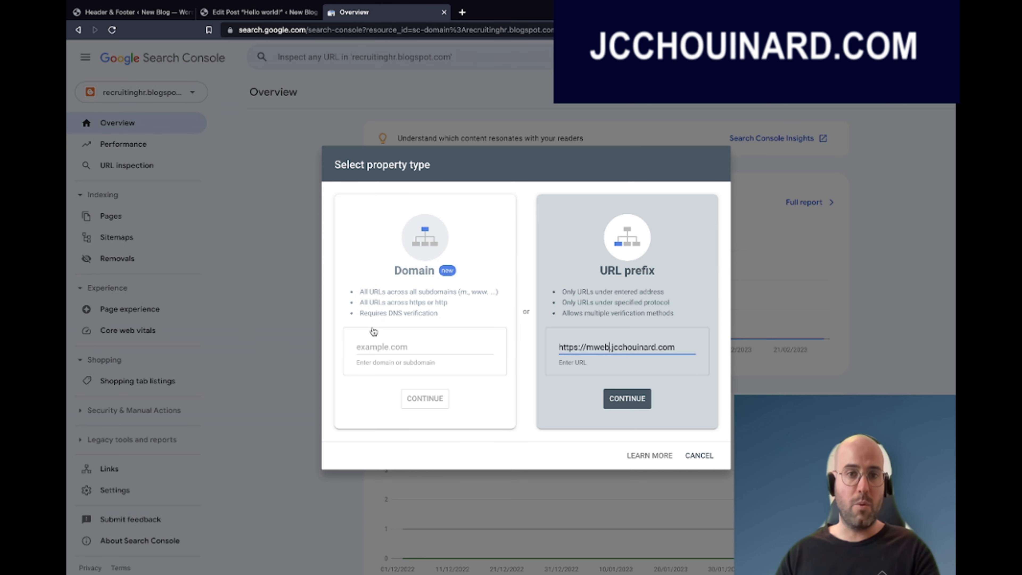
drag(678, 345, 645, 342)
click(597, 349)
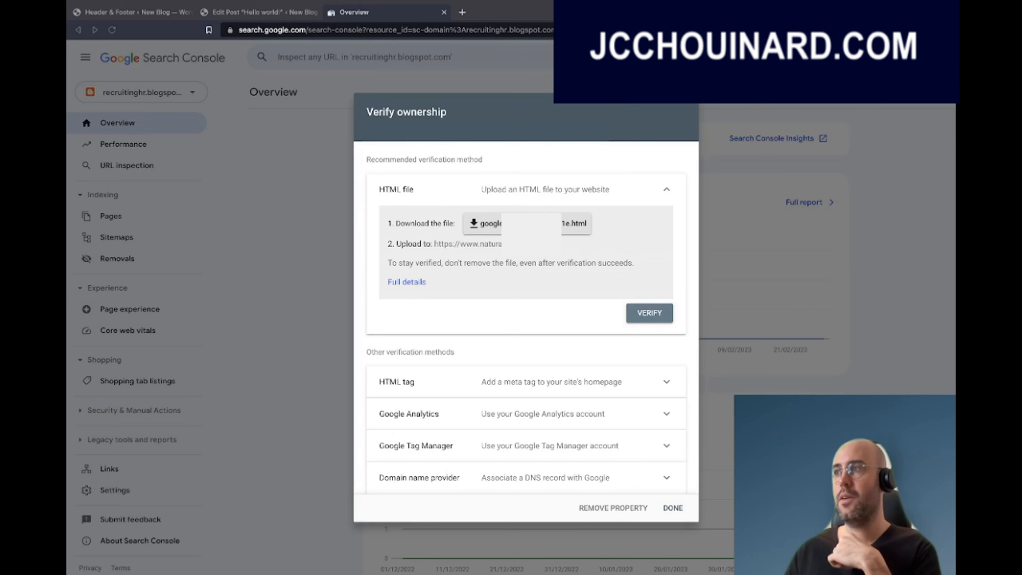
Expand the HTML tag verification method, copy the meta tag's content code, and go to WordPress.
click(586, 414)
scroll(587, 414, down, 3)
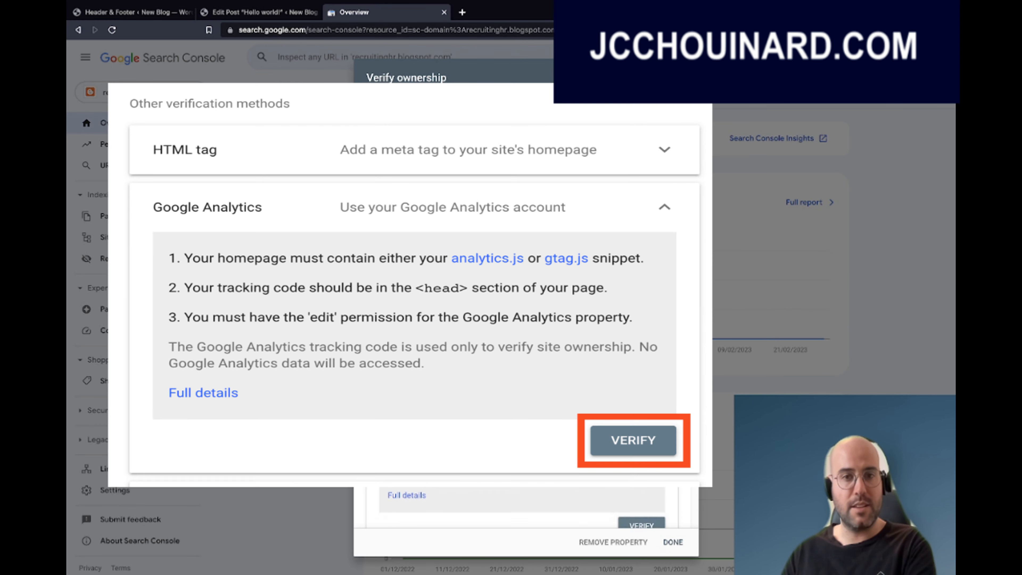
scroll(522, 503, up, 2)
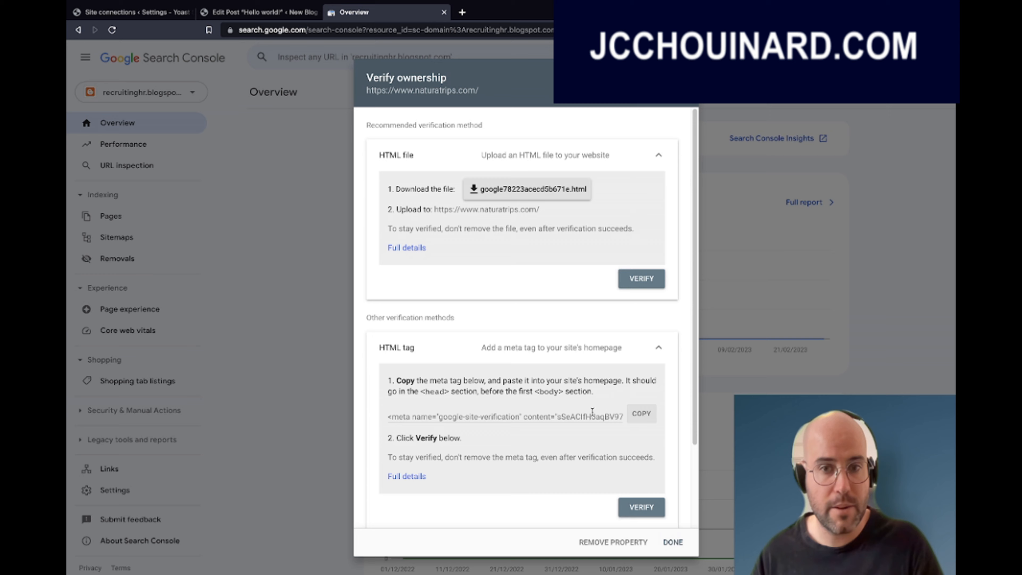
double_click(585, 415)
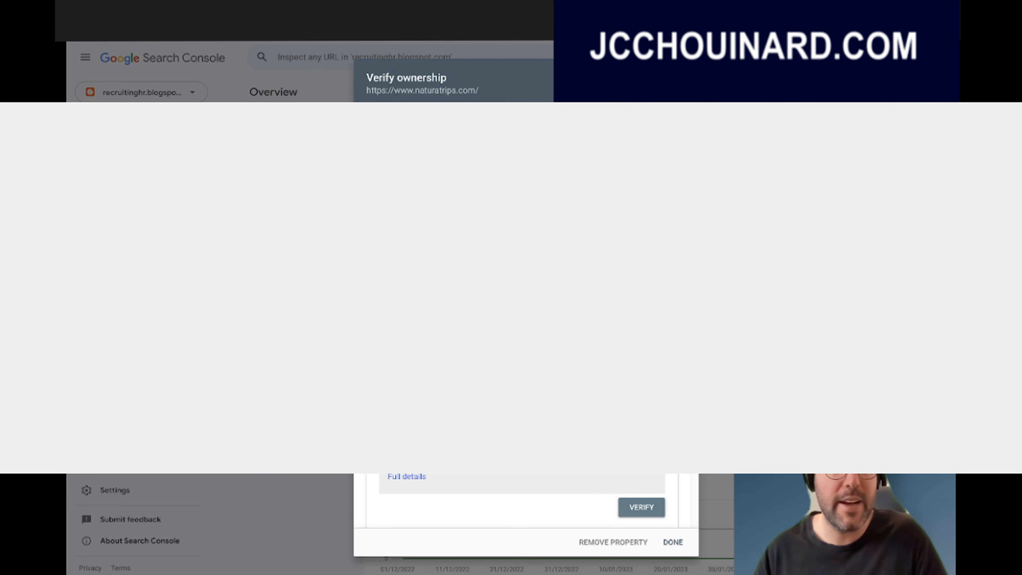
click(169, 11)
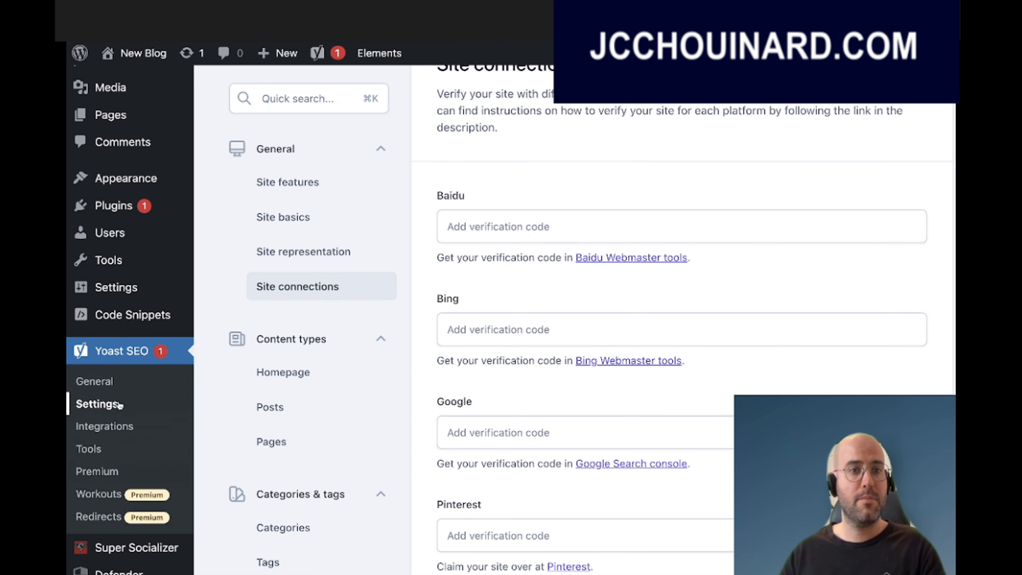
Paste the verification code into the Google field of Yoast's Site connections and save changes.
click(338, 284)
scroll(339, 284, up, 2)
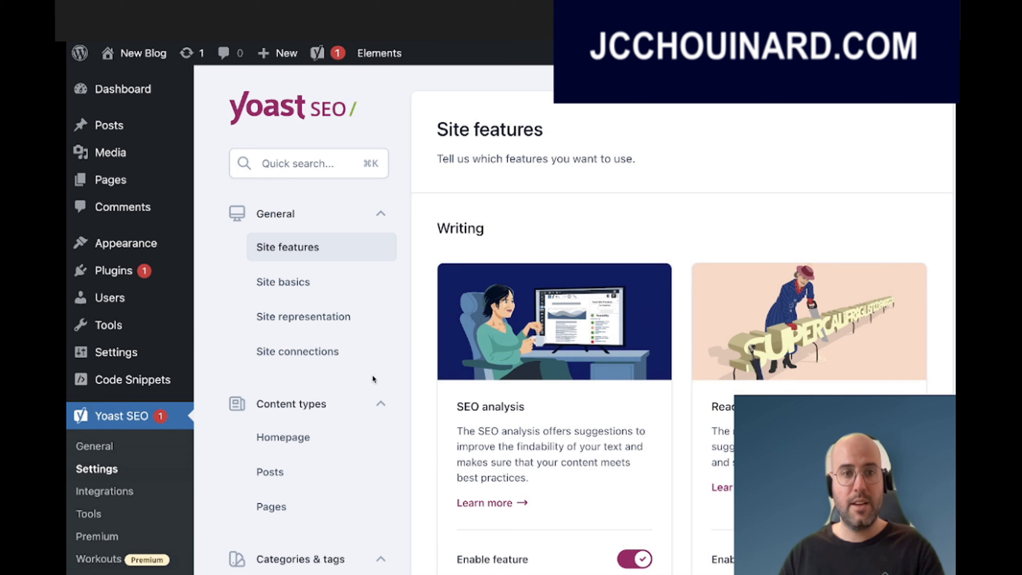
click(306, 360)
scroll(523, 348, down, 5)
click(506, 293)
key(super+v)
scroll(506, 293, down, 2)
scroll(506, 293, down, 1)
click(486, 534)
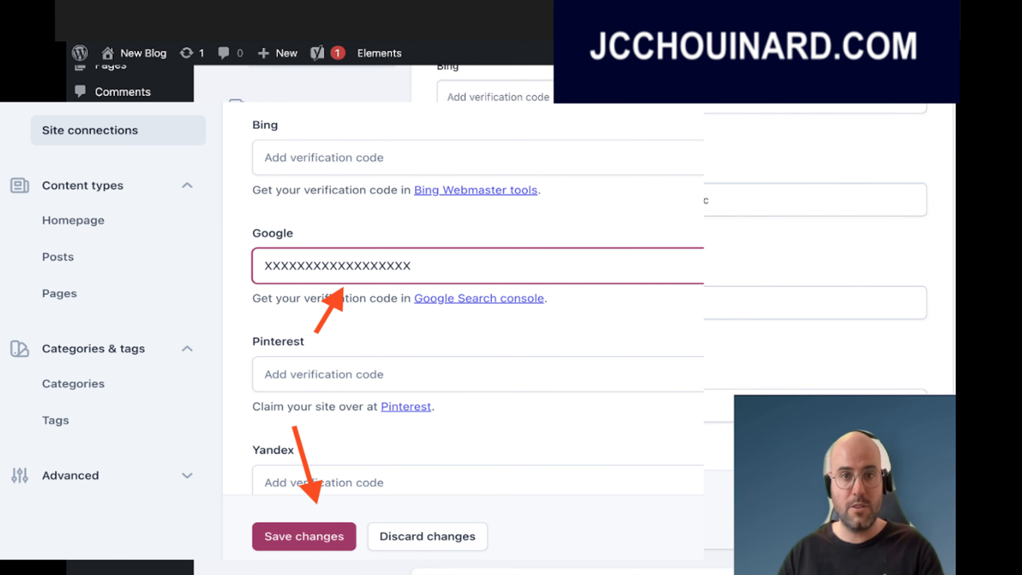
Verify ownership with the HTML tag, open the new property's Overview, and show the property list.
click(377, 14)
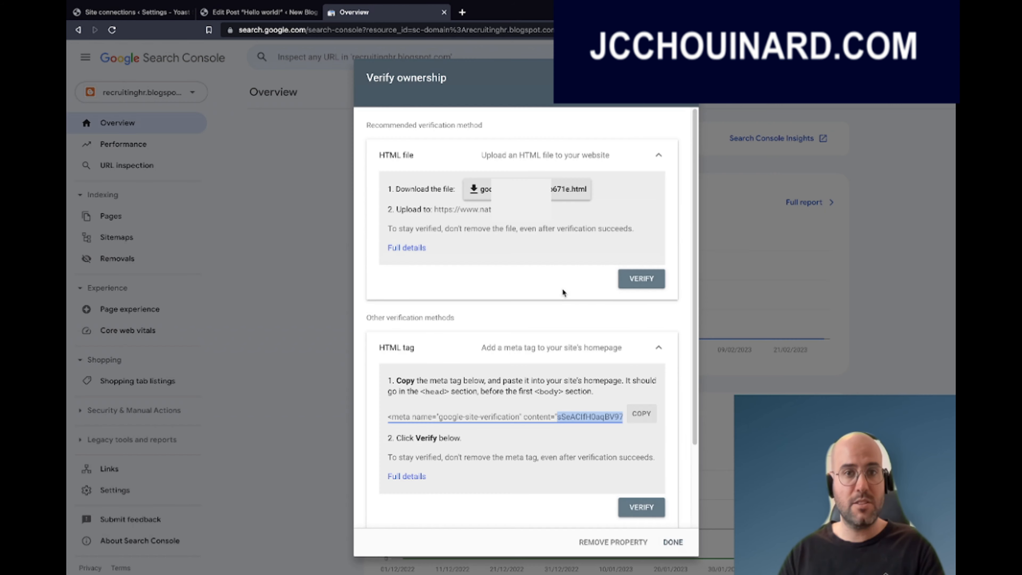
click(644, 507)
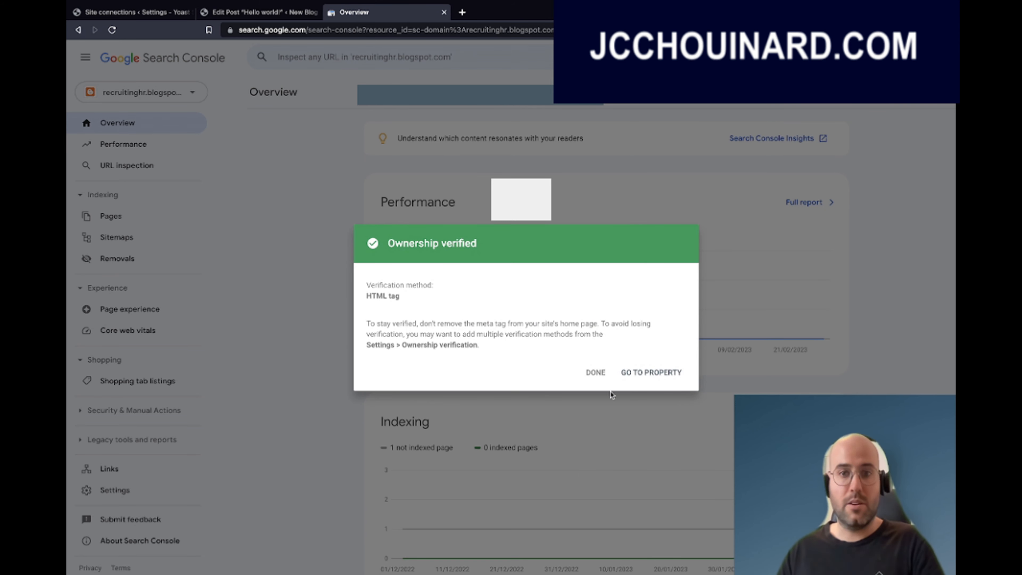
click(640, 375)
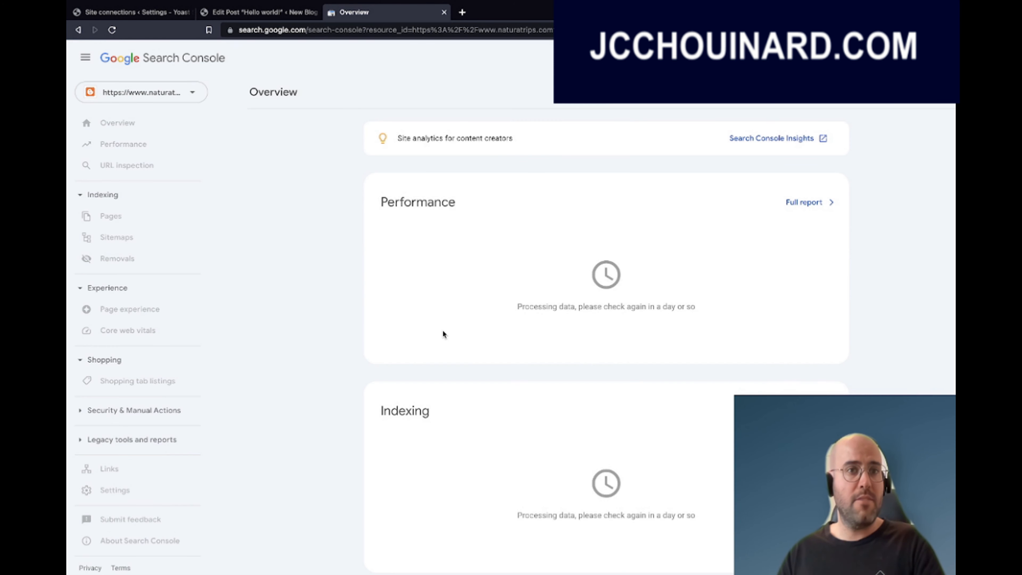
click(192, 94)
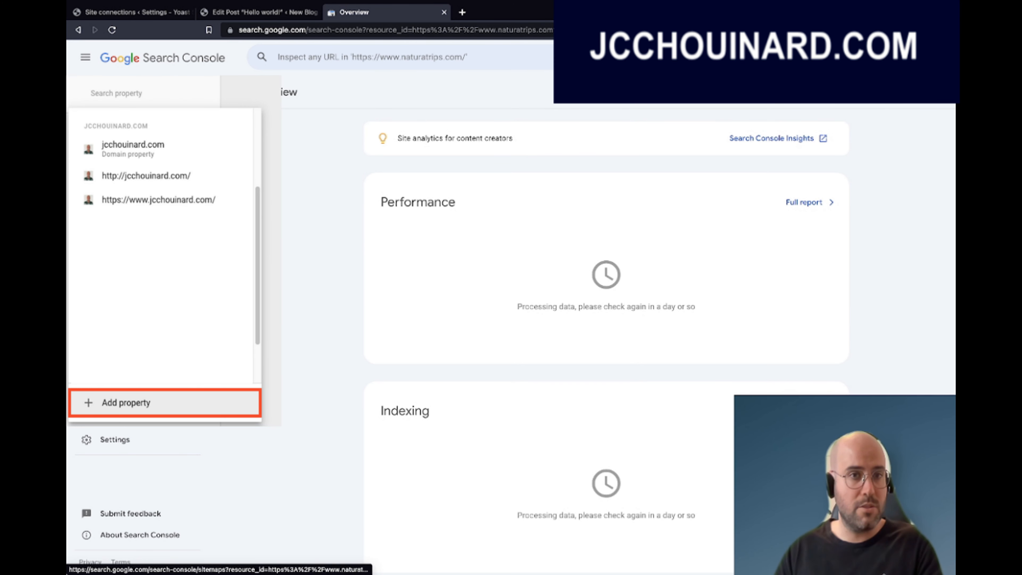
click(125, 402)
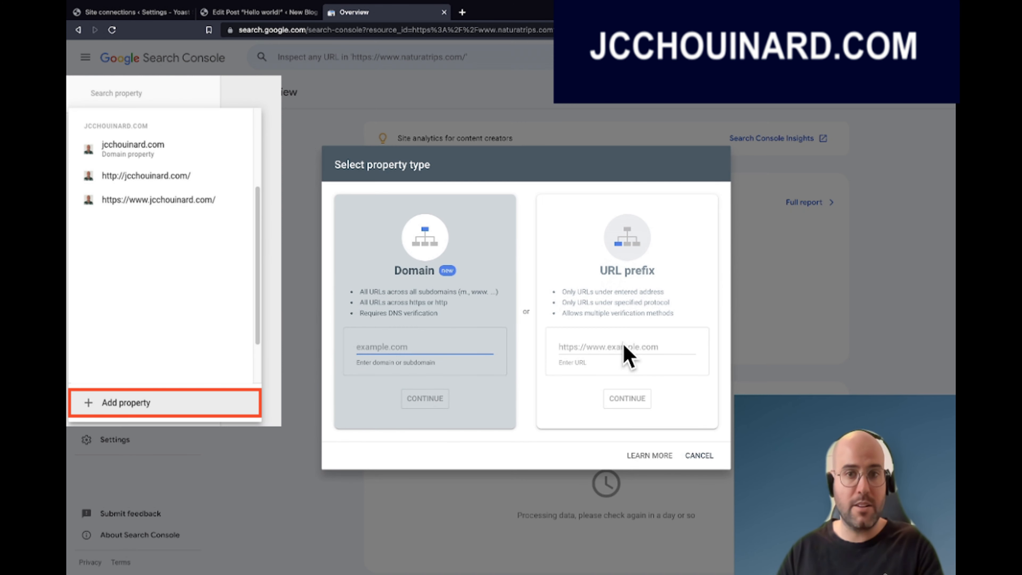
click(681, 354)
text(http)
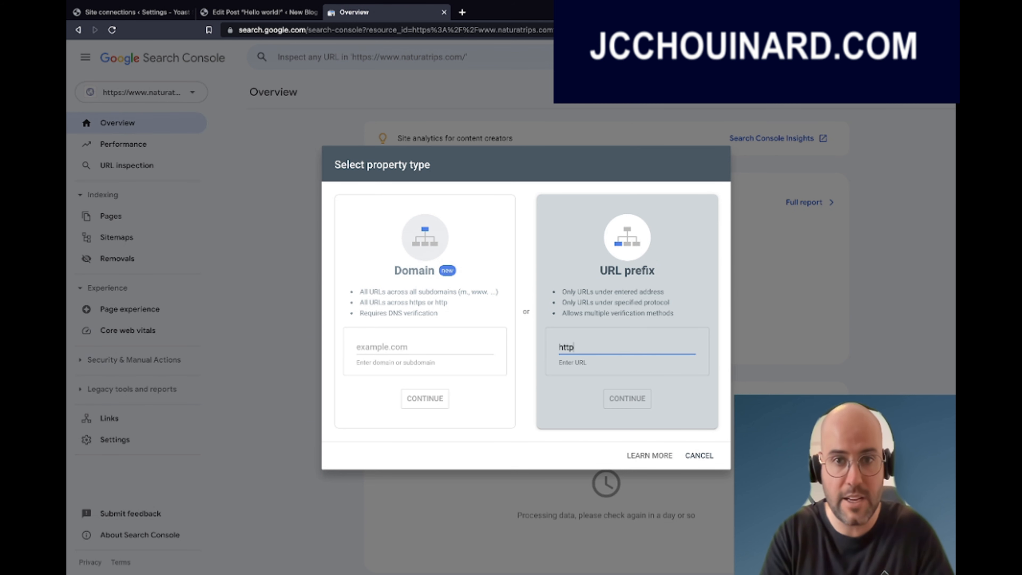
text(s:)
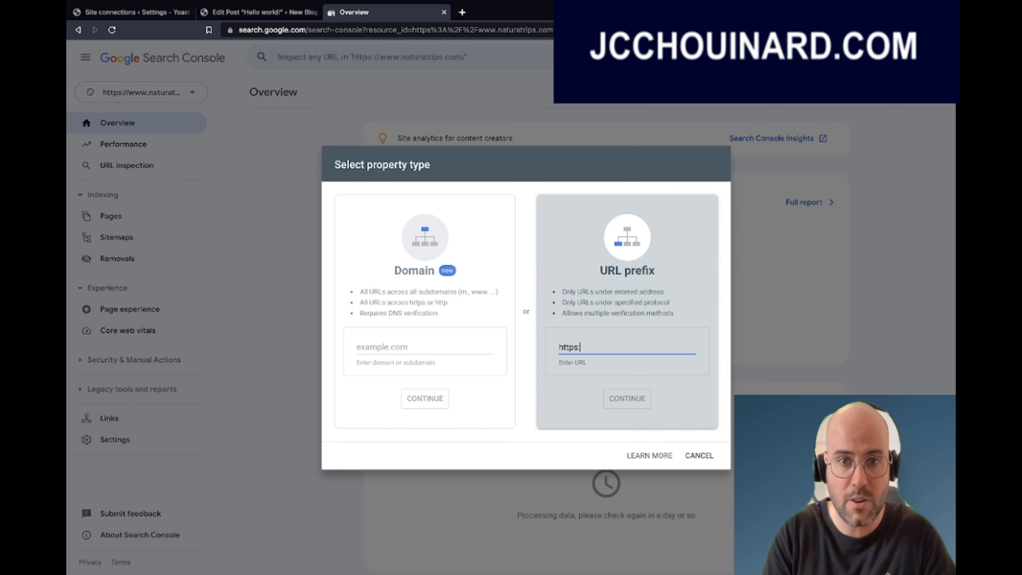
text(//example.com)
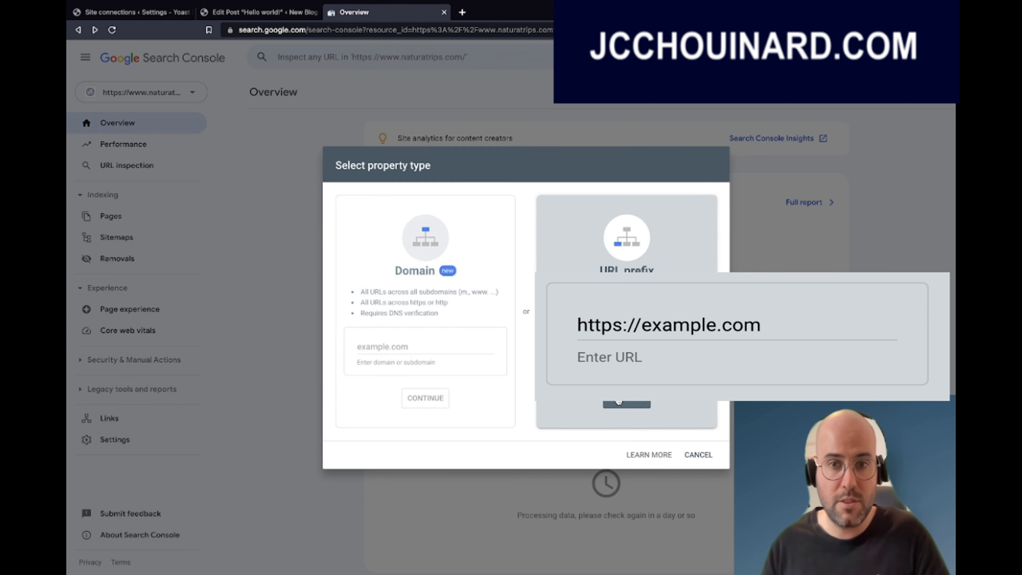
click(623, 403)
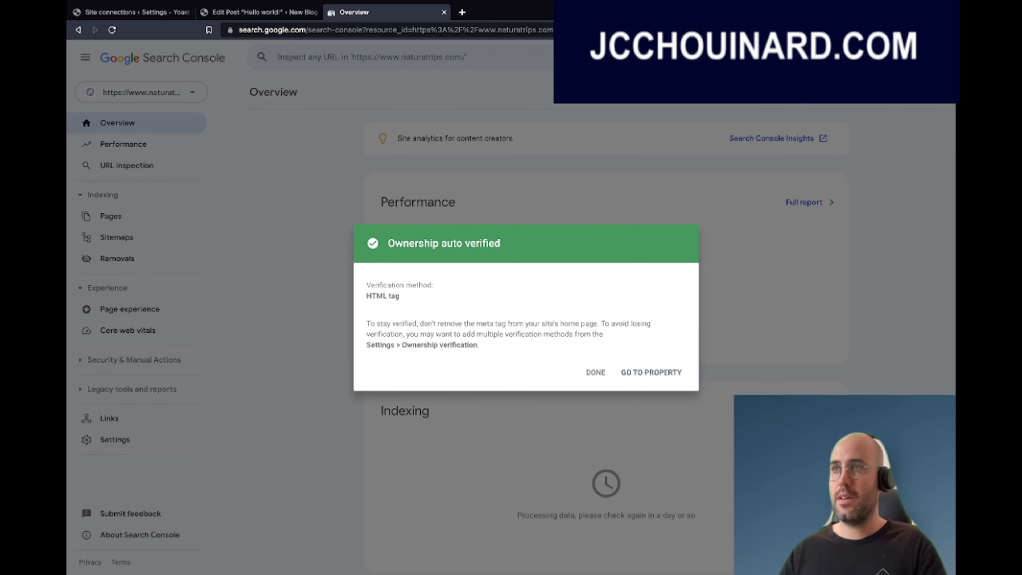
click(650, 373)
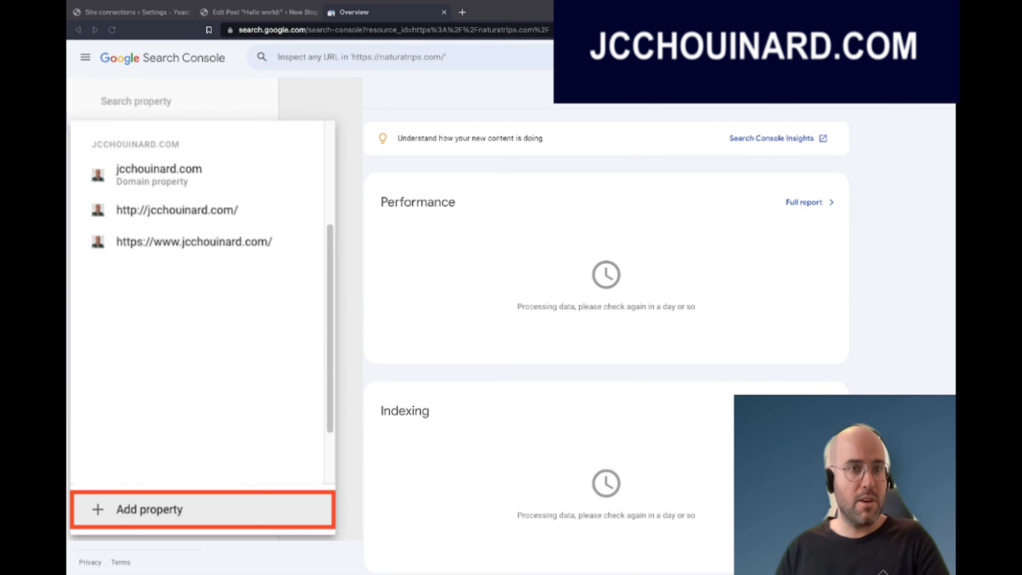
Start a domain property for example.com and copy its DNS TXT verification record.
click(149, 509)
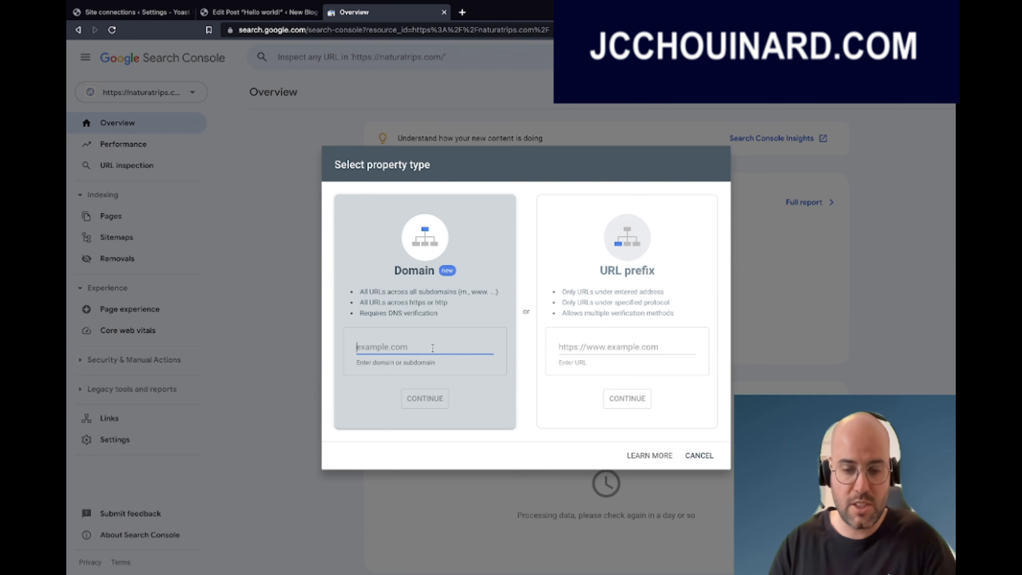
text(example.com)
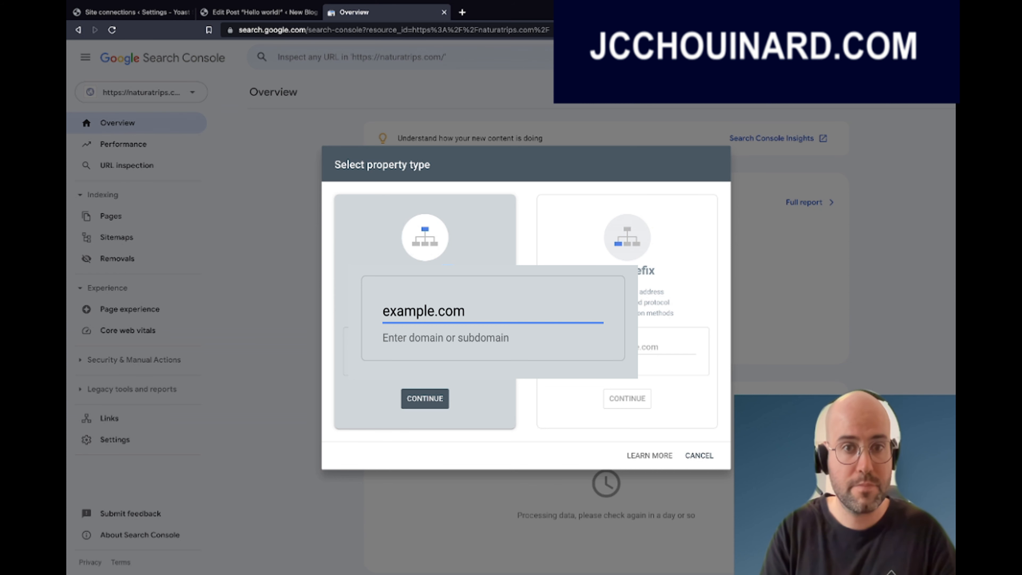
click(434, 400)
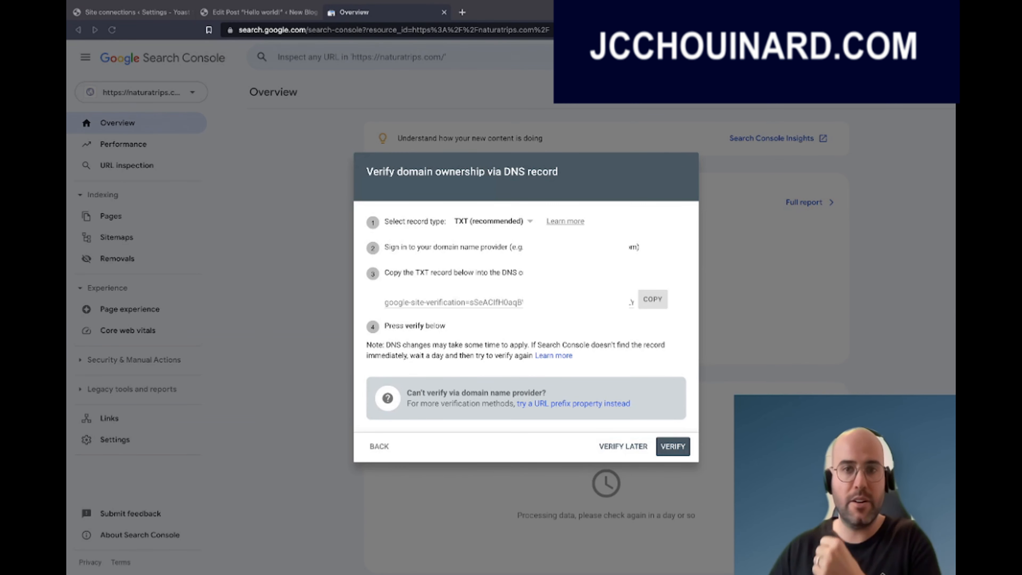
click(655, 304)
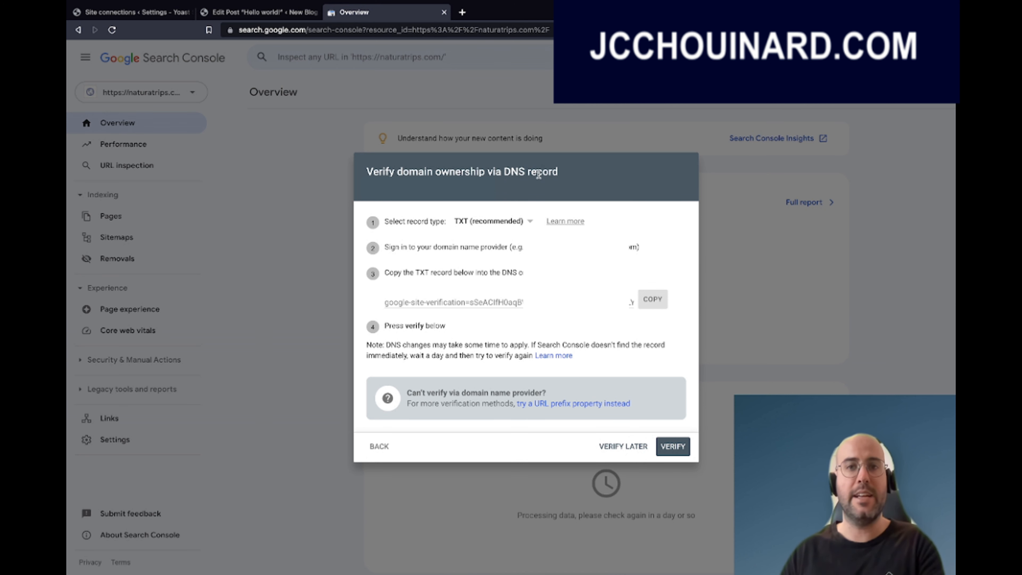
click(463, 13)
Go to the GreenGeeks account, open cPanel, and find and open the Zone Editor.
text(gree)
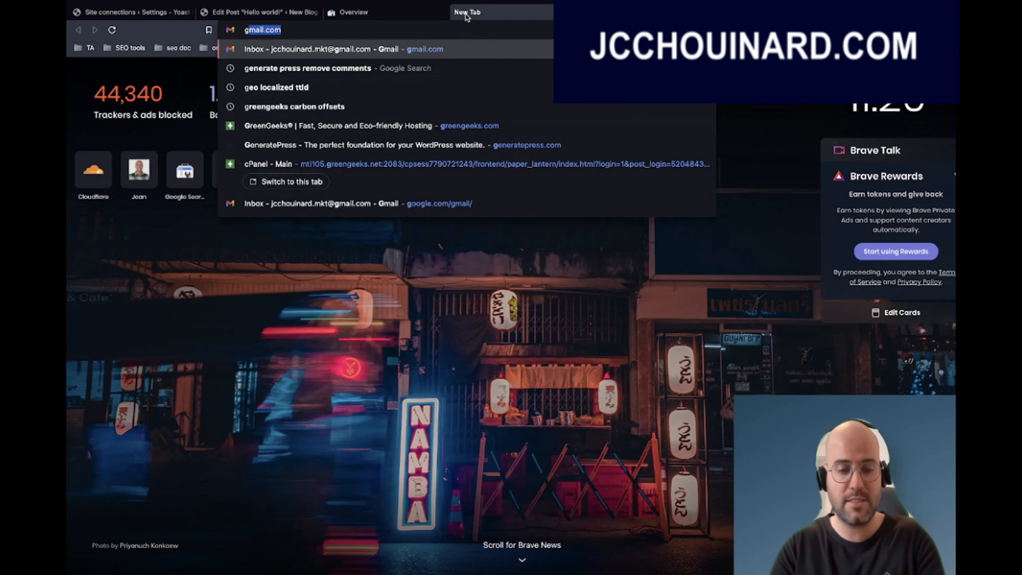
key(Return)
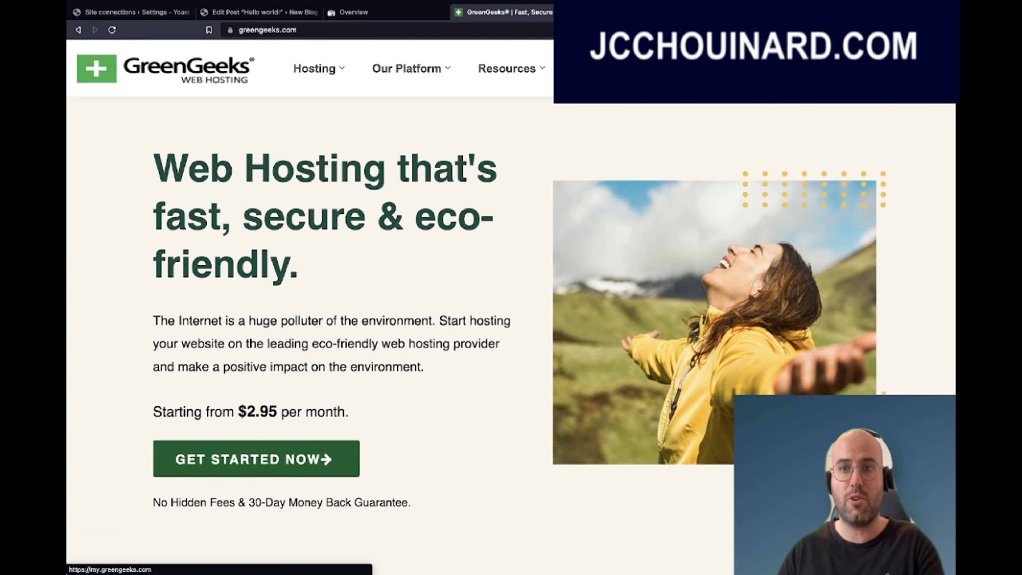
click(901, 69)
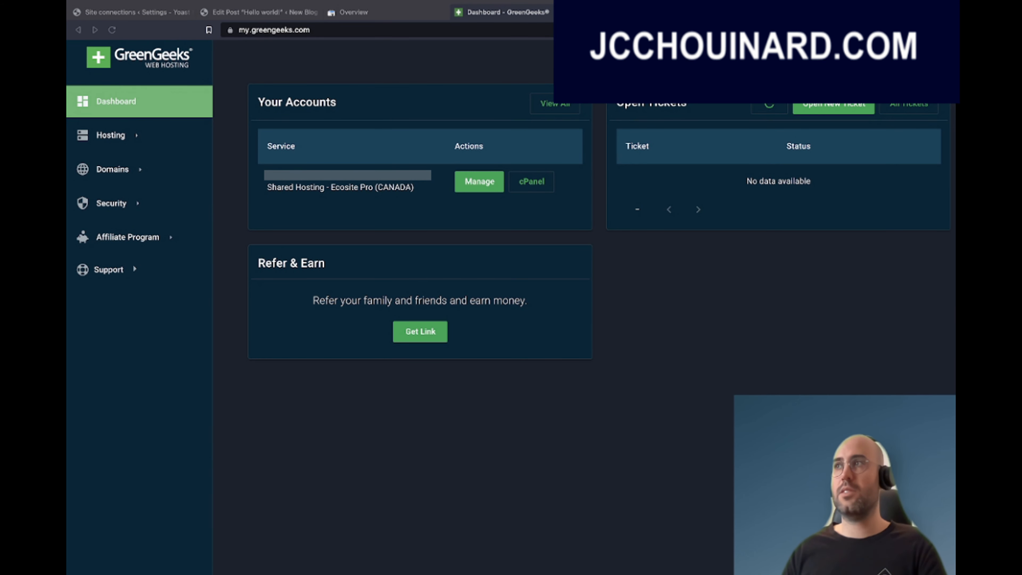
click(531, 186)
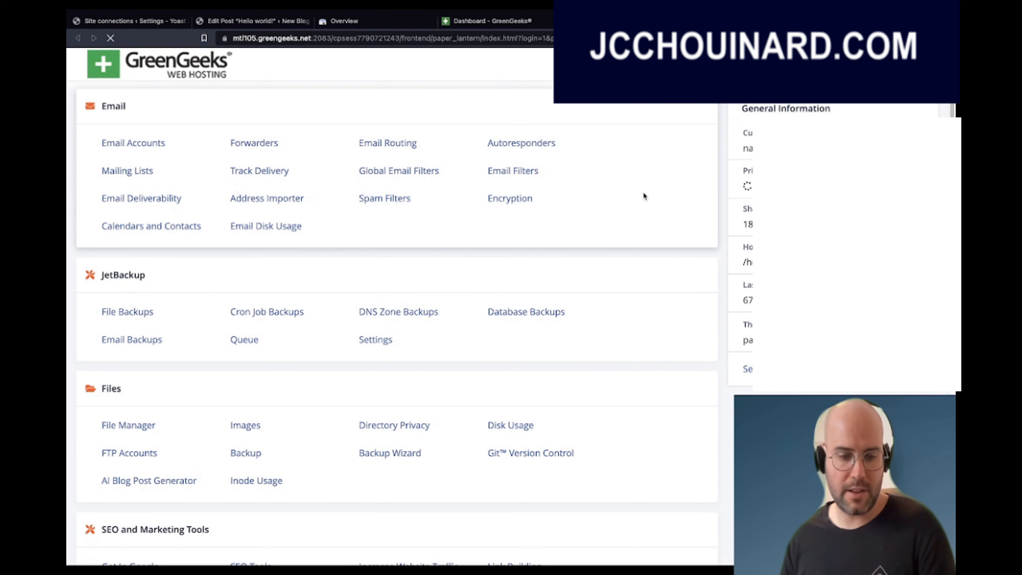
key(ctrl+f)
text(zone)
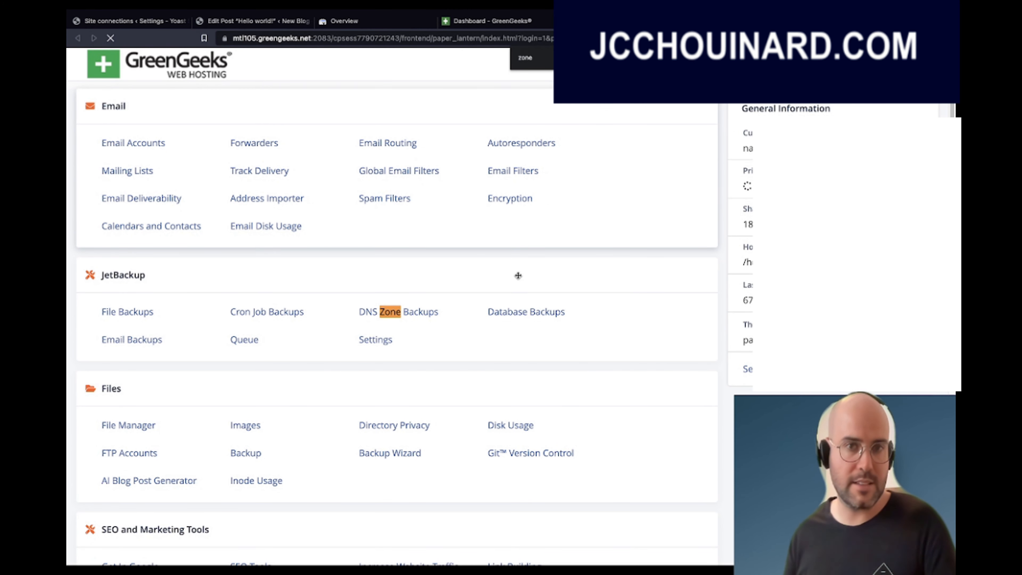
text( edi)
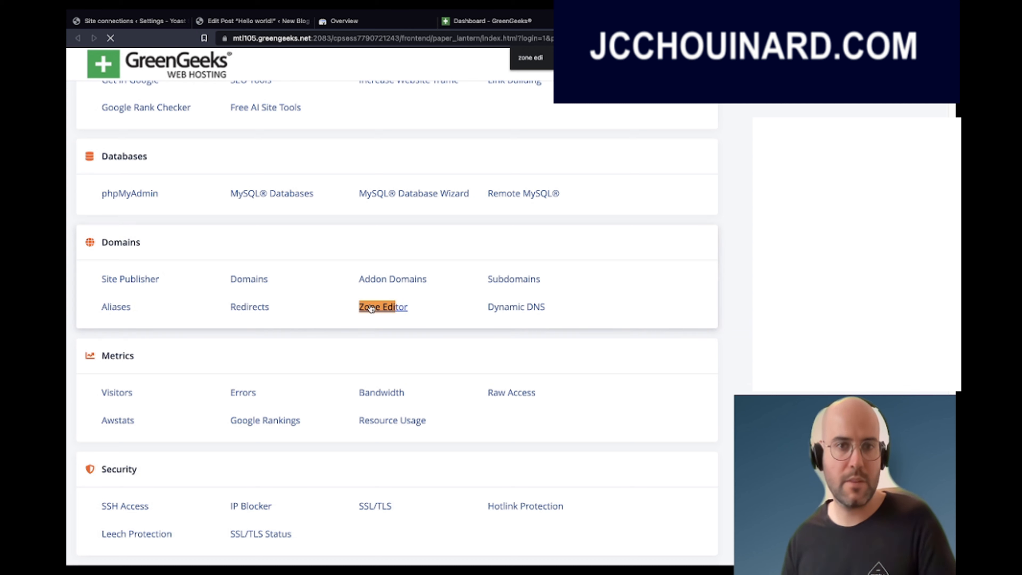
click(382, 313)
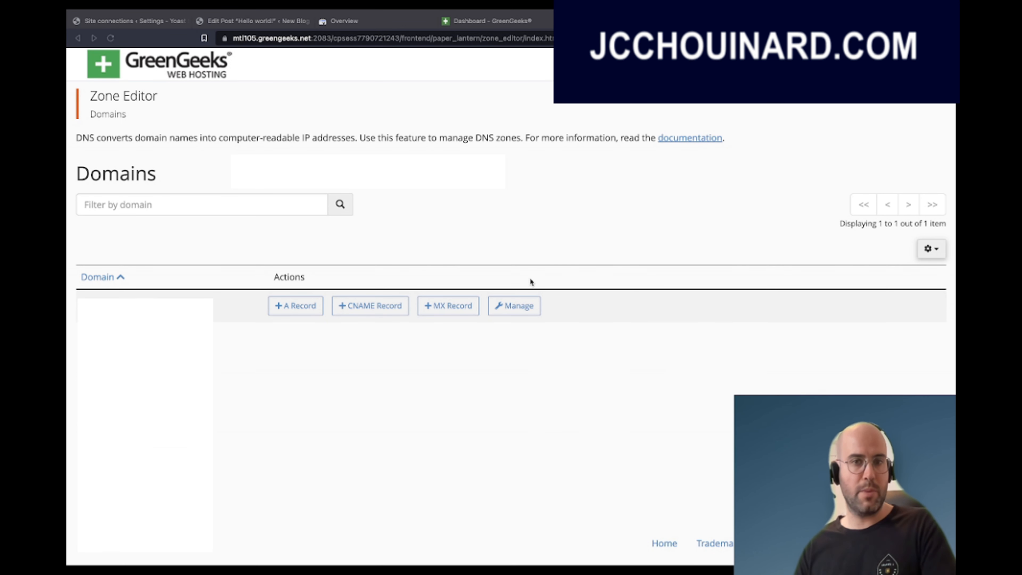
Add a TXT record holding the google-site-verification value to the domain's zone and save it.
click(515, 305)
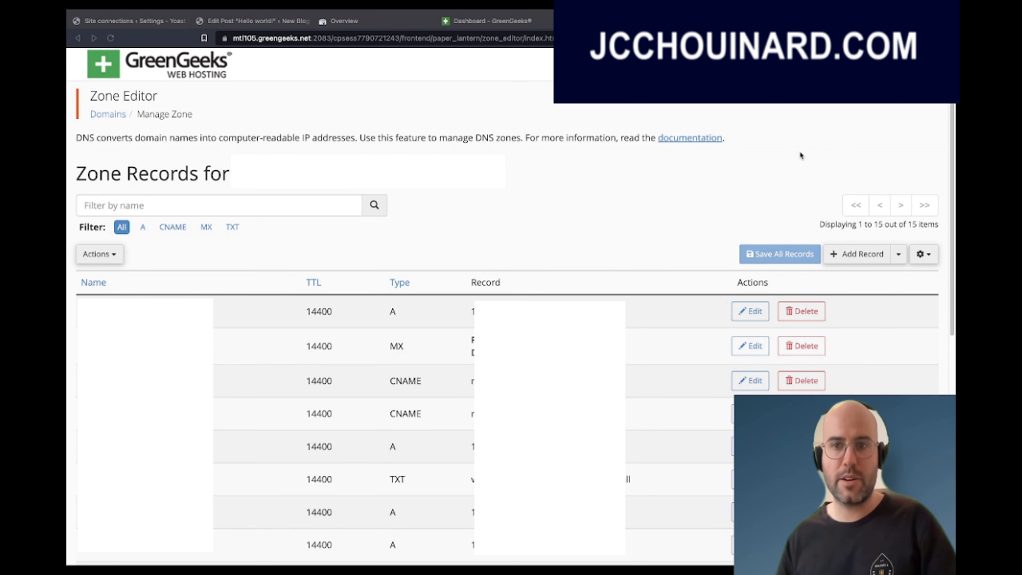
click(899, 257)
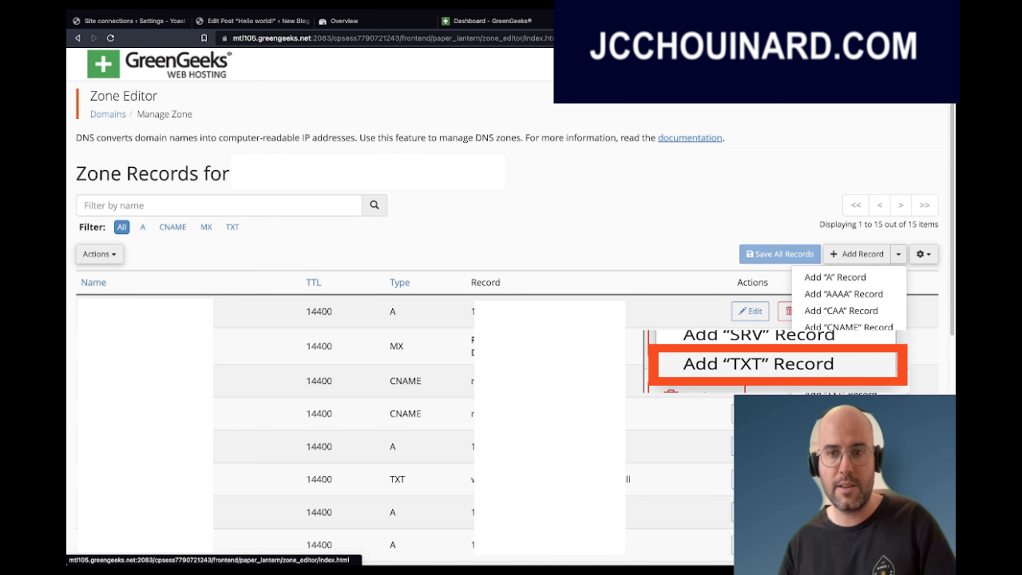
click(841, 393)
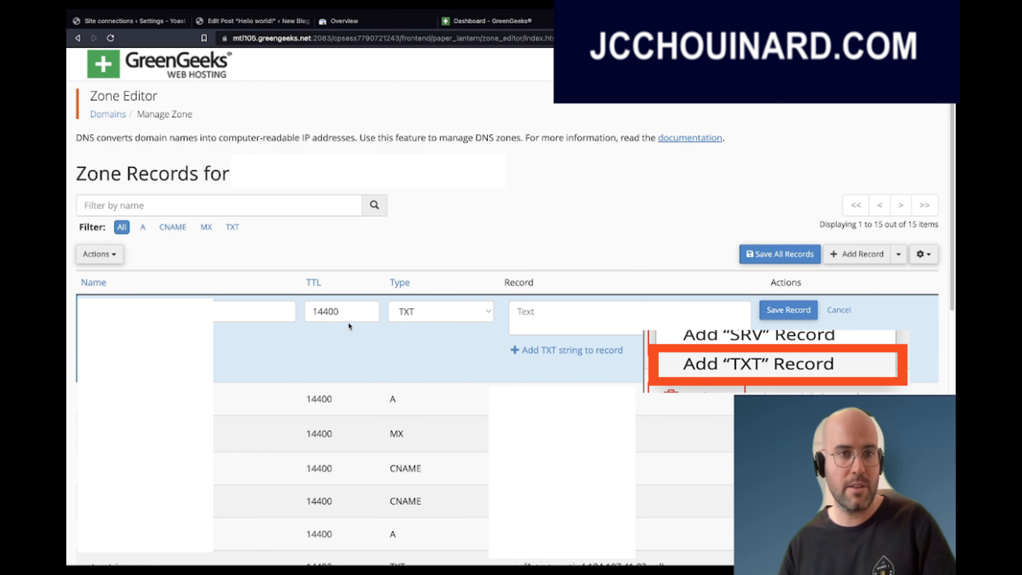
click(537, 316)
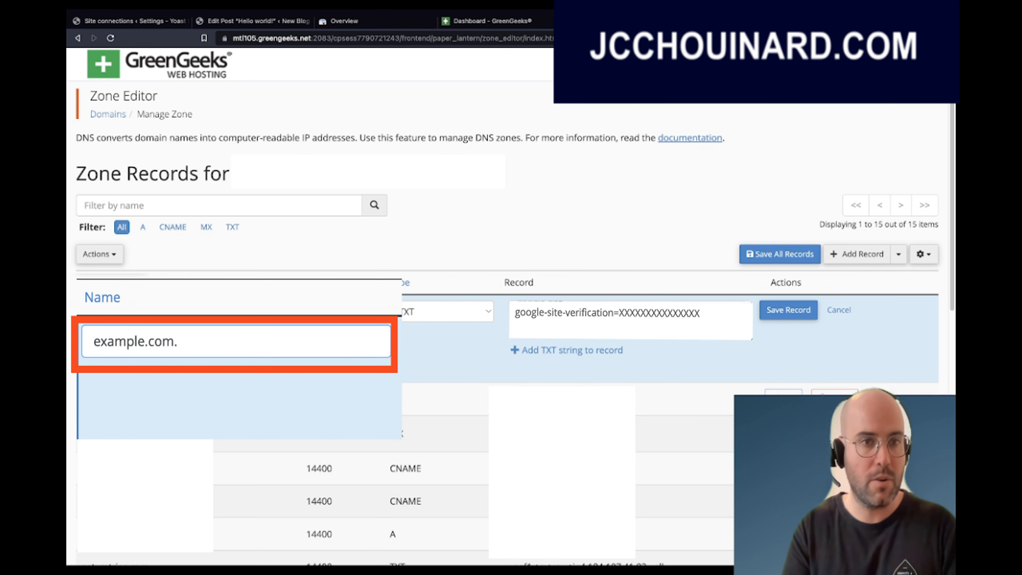
click(793, 311)
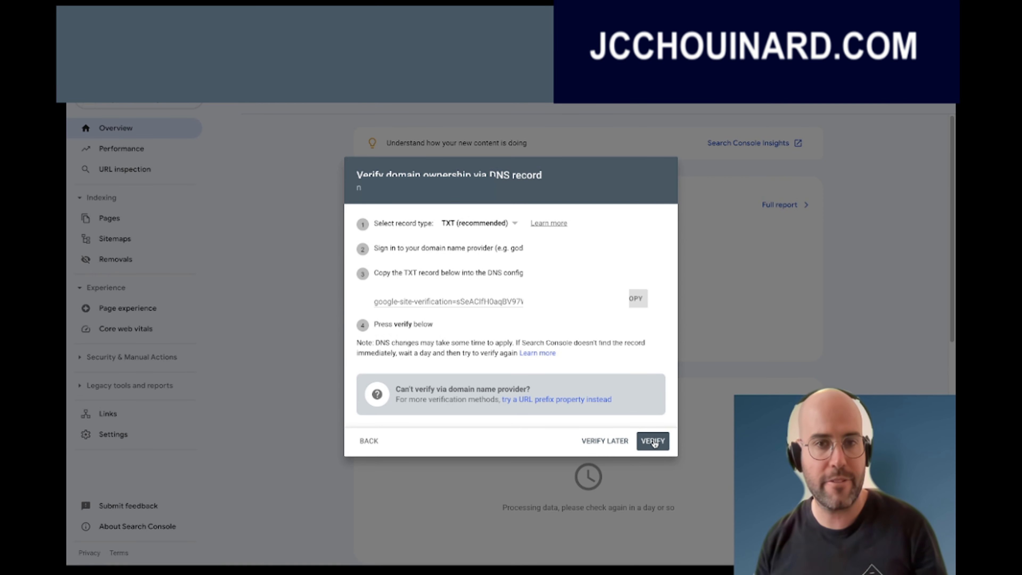
Verify the domain property via DNS, open it, and show the property list with jcchouinard.com.
click(652, 441)
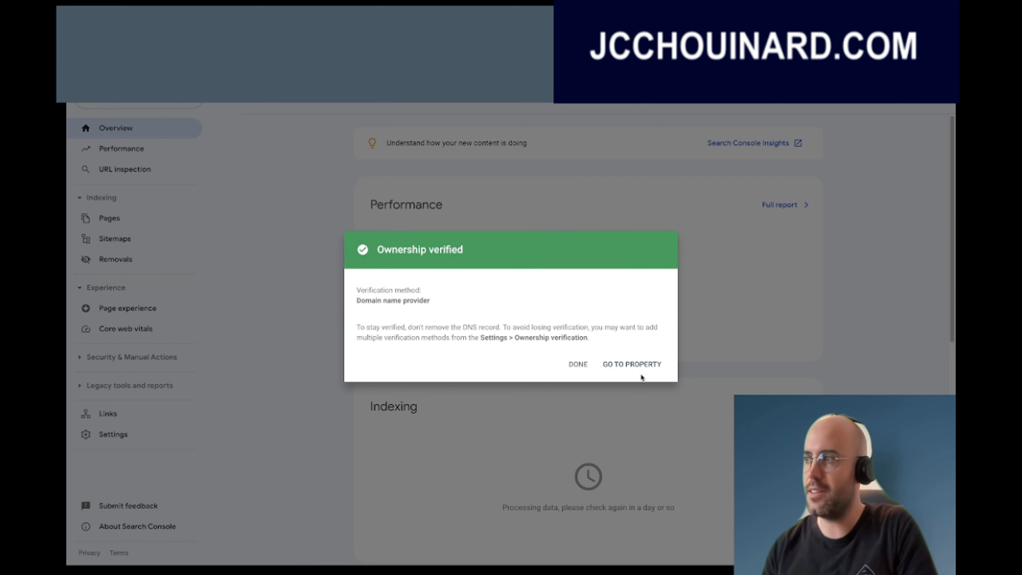
click(640, 367)
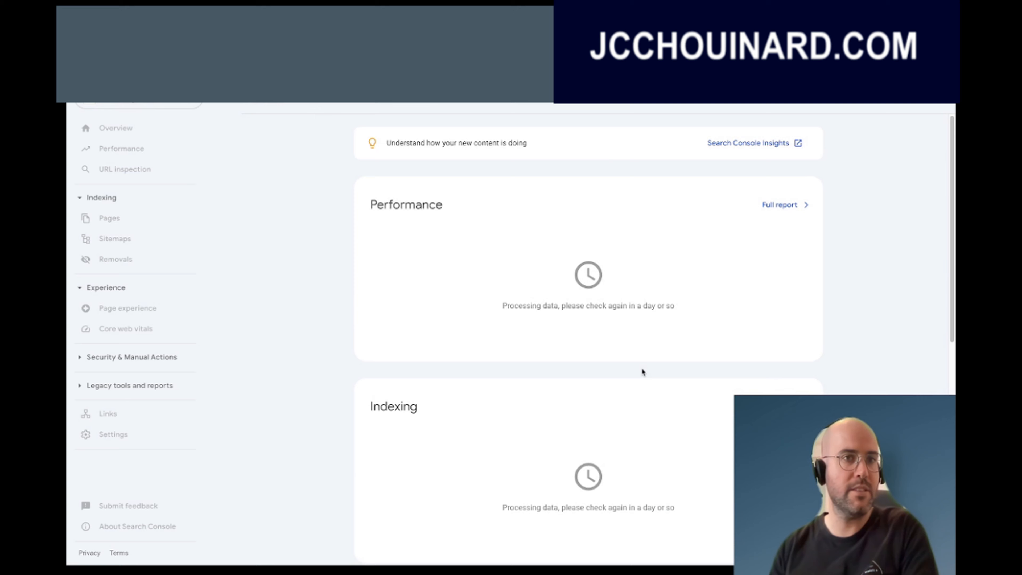
click(174, 99)
click(133, 185)
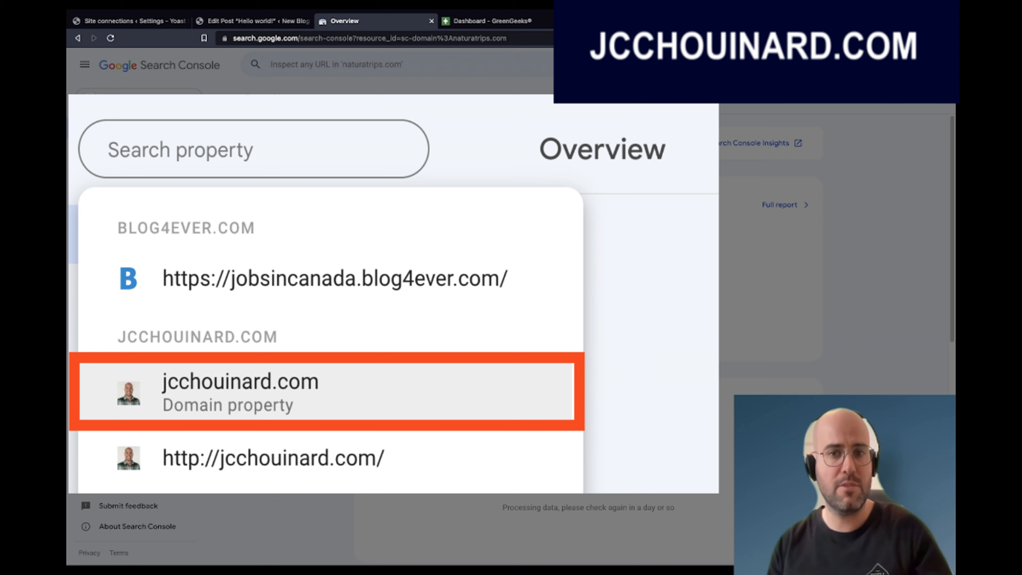
text(t)
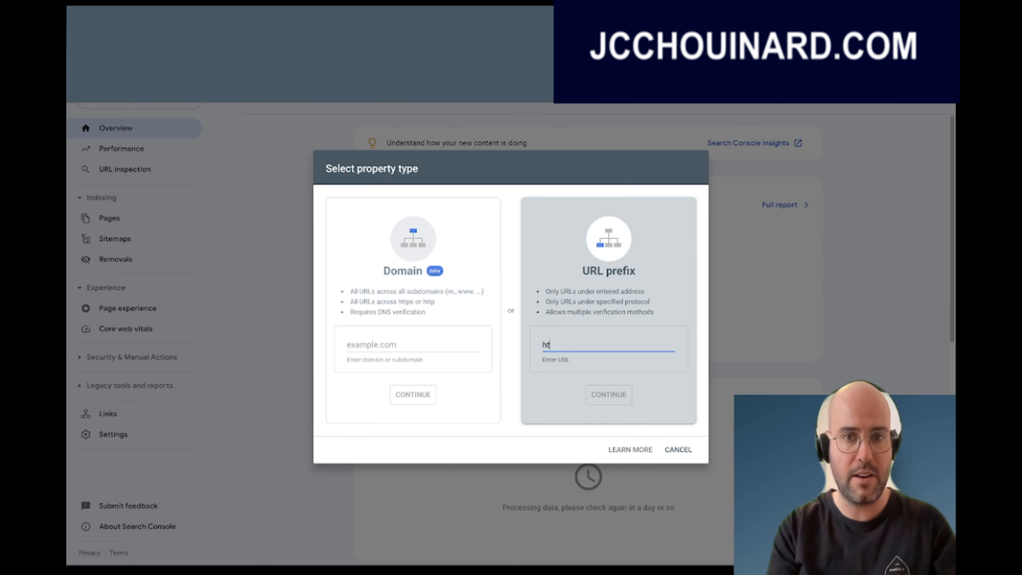
text(tps:)
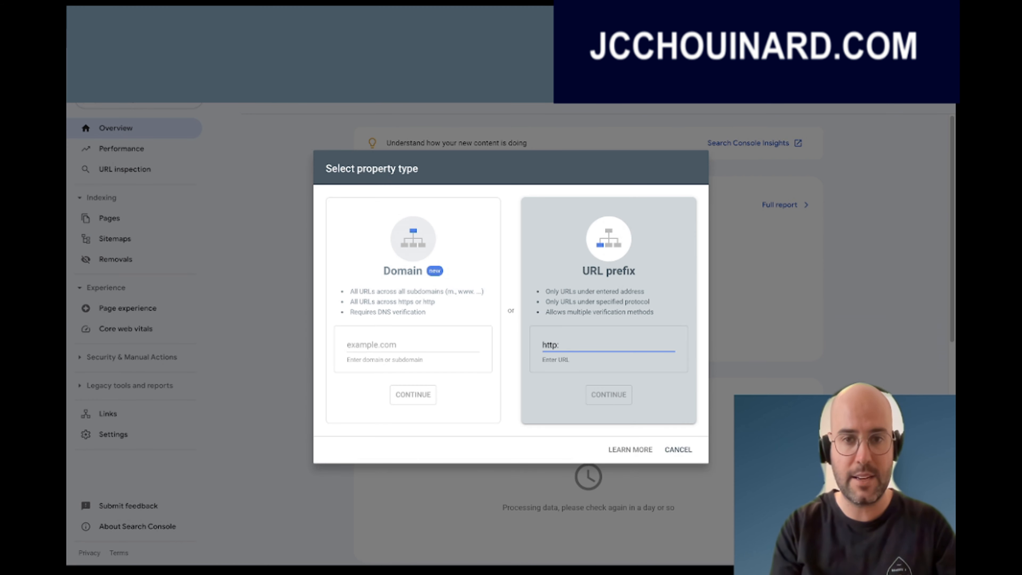
text(//www.)
key(BackSpace)
text(w)
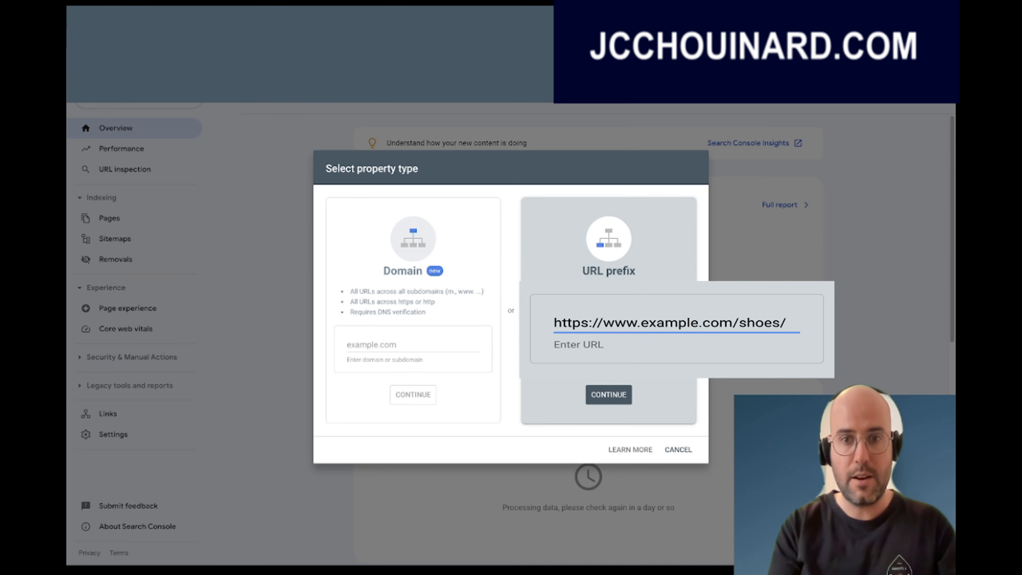
key(Return)
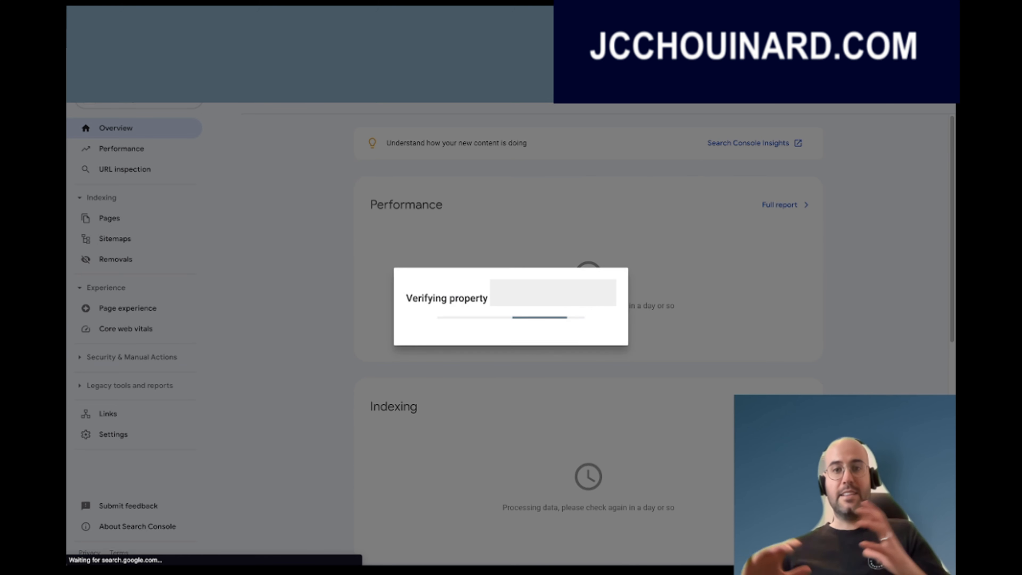
click(634, 365)
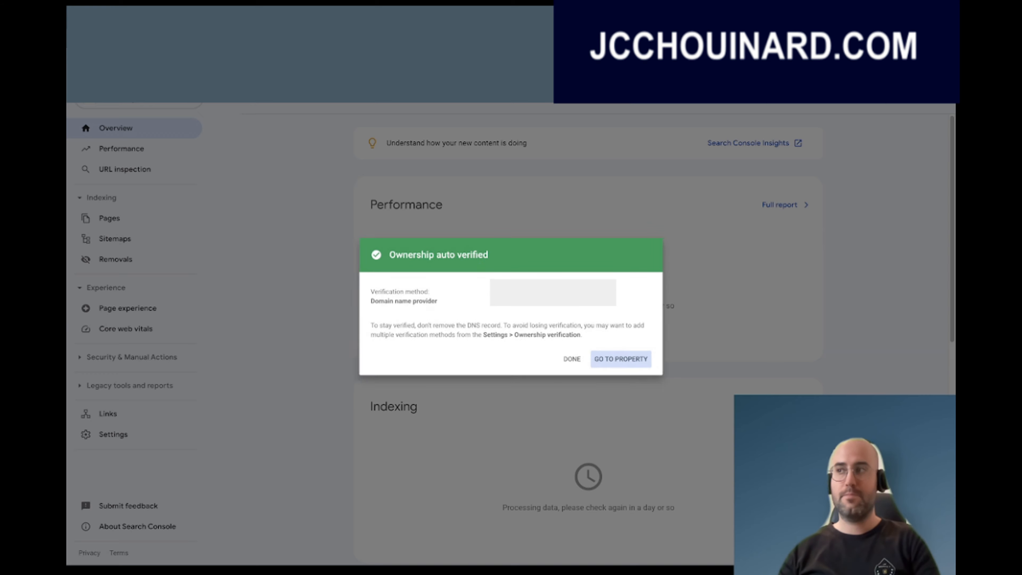